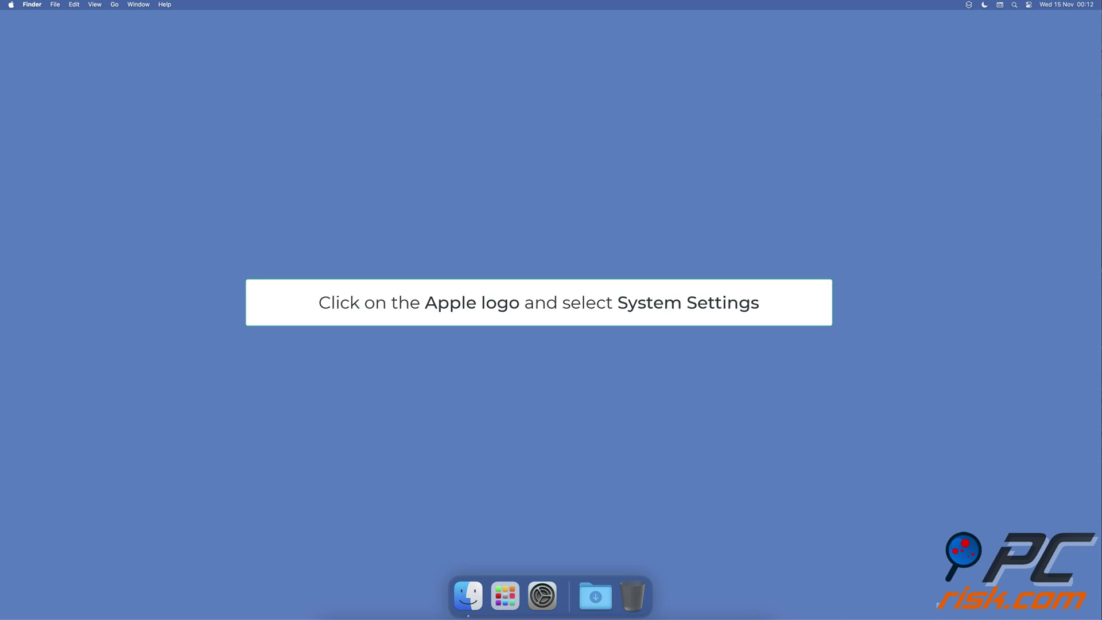
Allow Safari to use Location Services under Privacy & Security, confirming with the account password
click(10, 4)
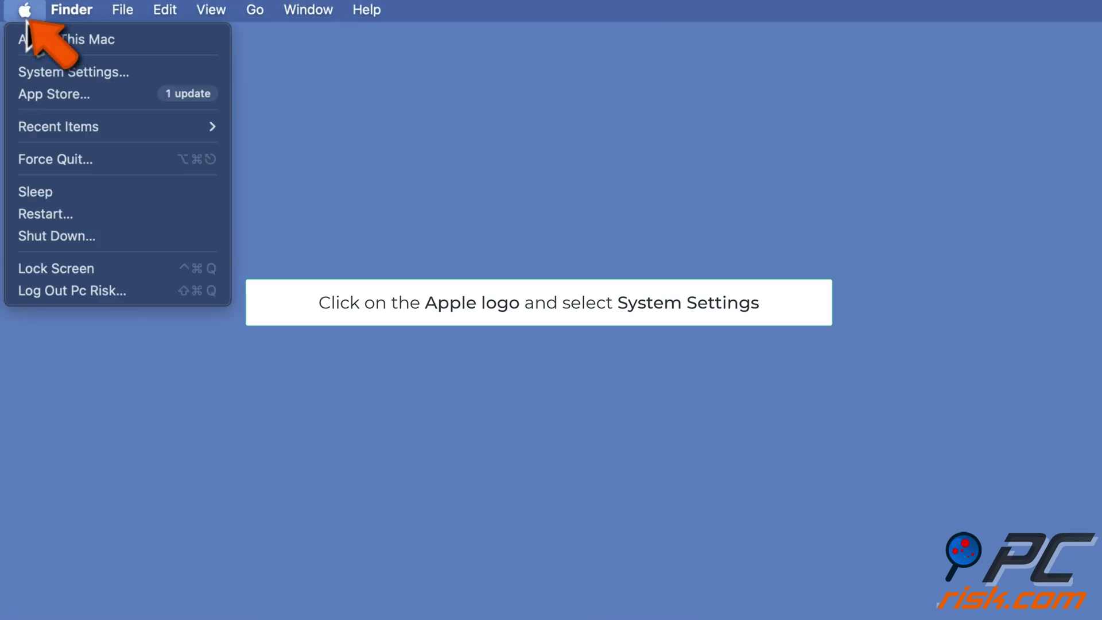
click(127, 72)
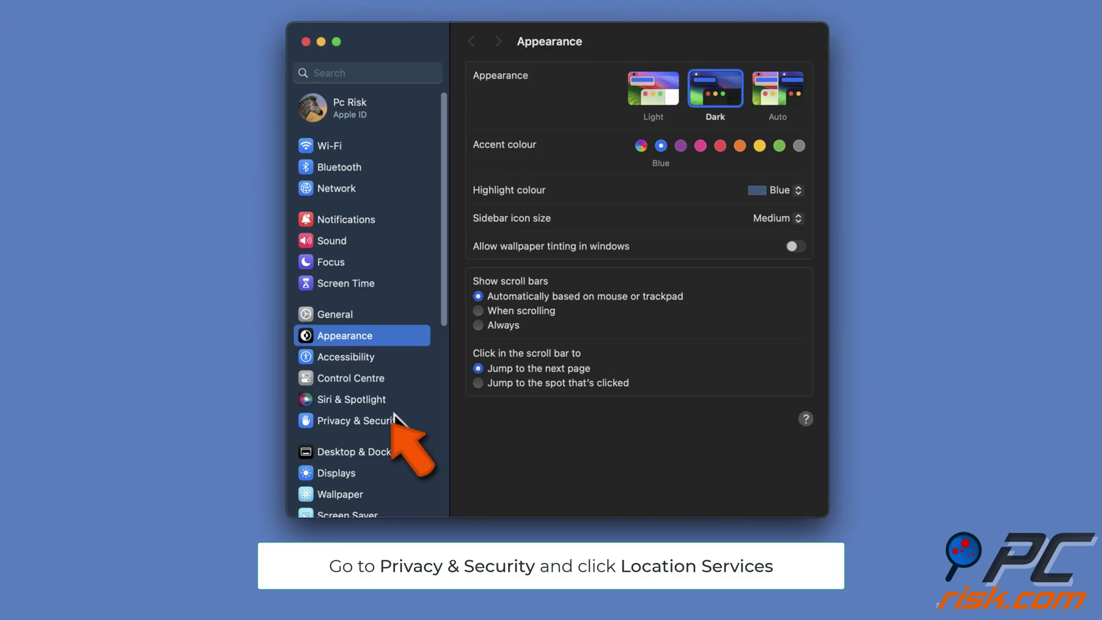
click(395, 421)
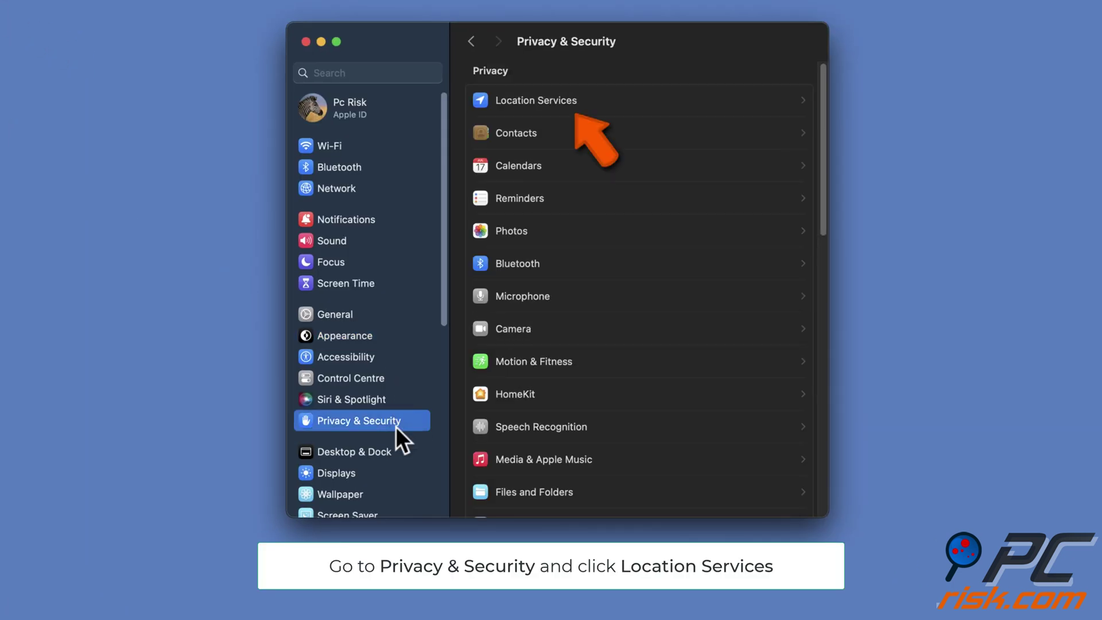
click(609, 108)
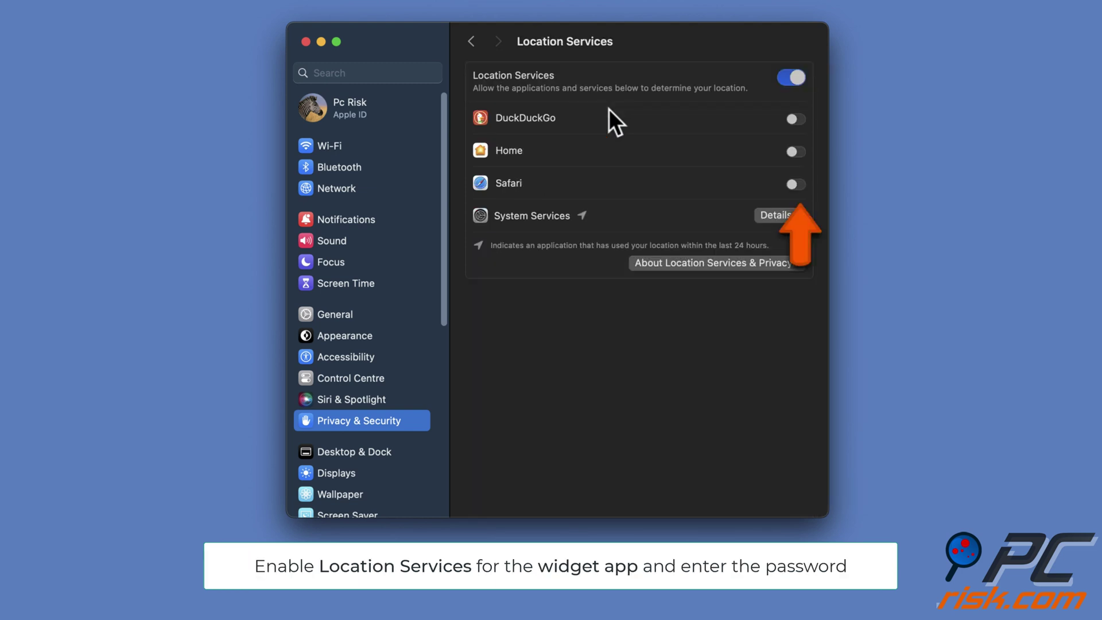
click(795, 188)
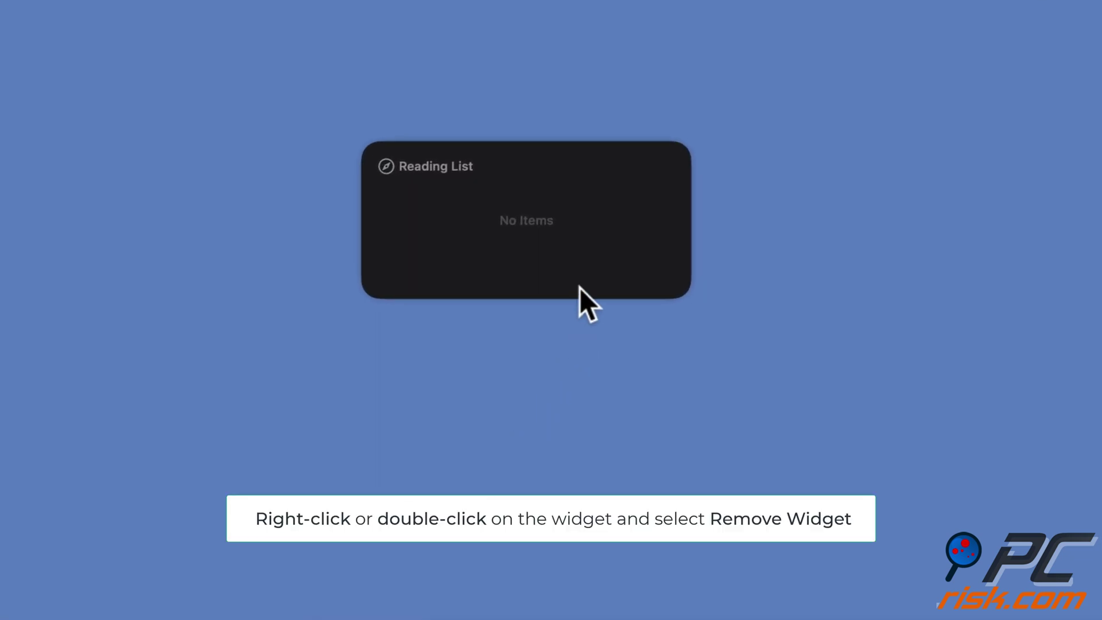
Remove the Safari Reading List widget, then re-add it from the gallery filtered by 'safa'
right_click(580, 290)
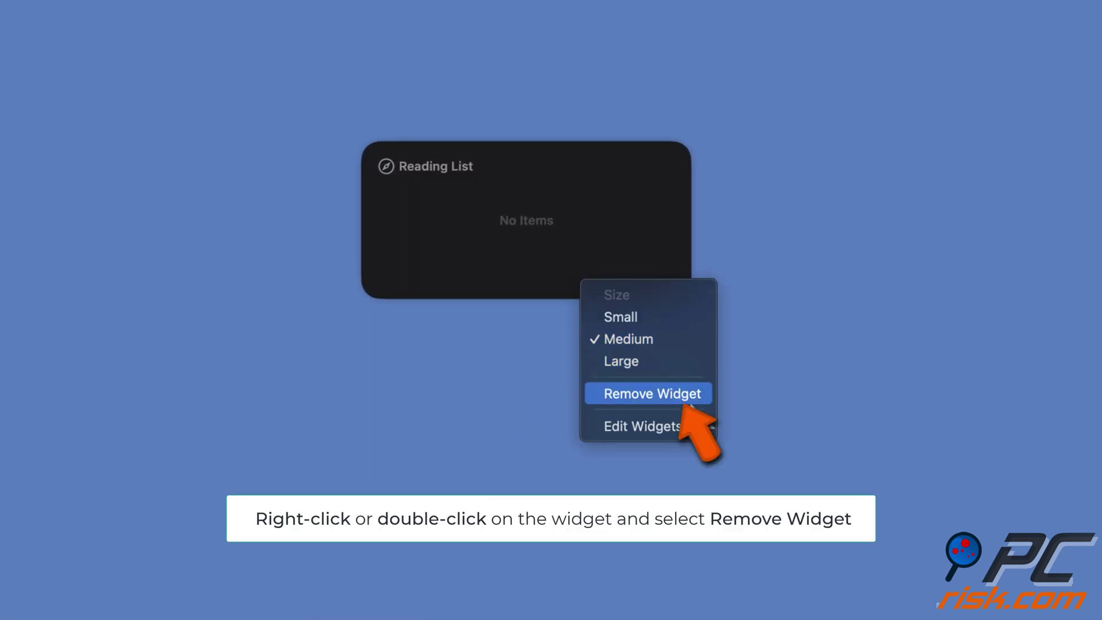
click(689, 398)
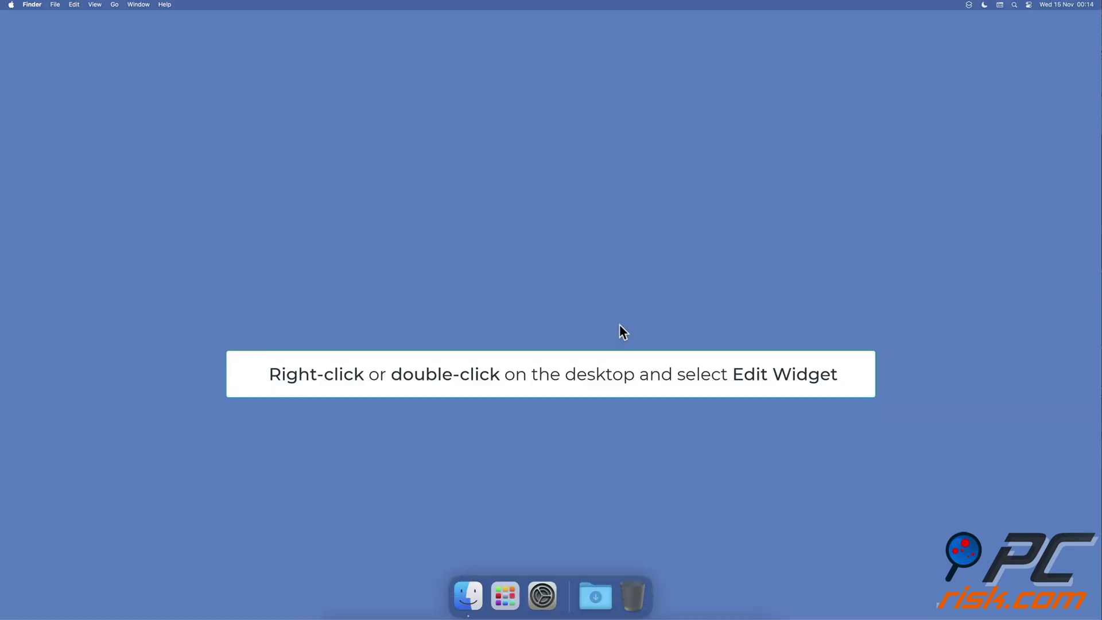
right_click(619, 325)
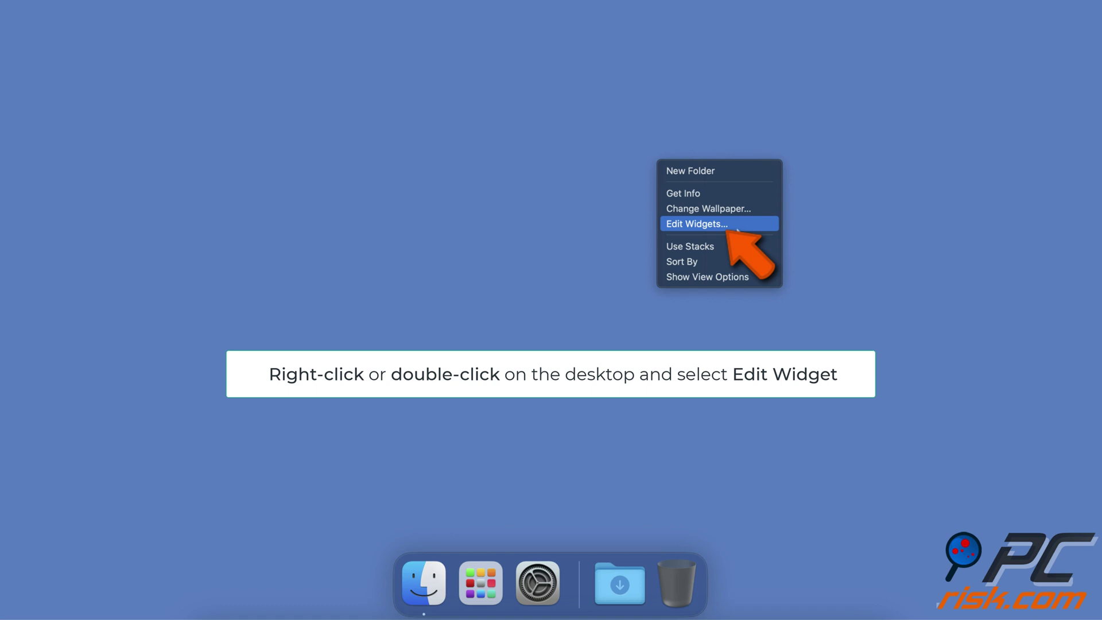
click(737, 229)
text(safa)
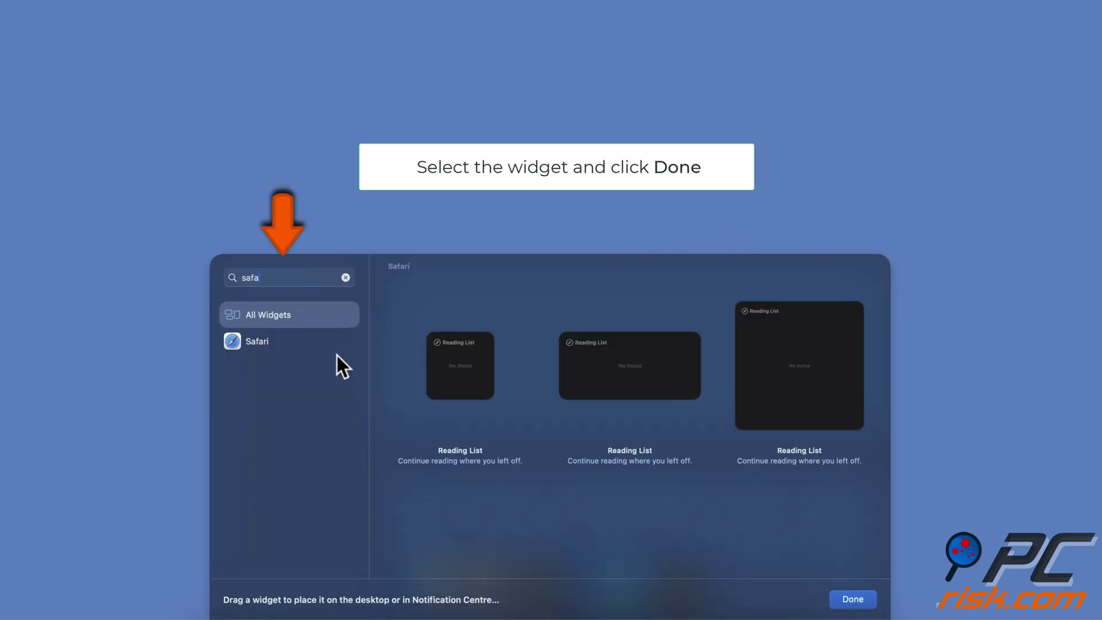
click(336, 352)
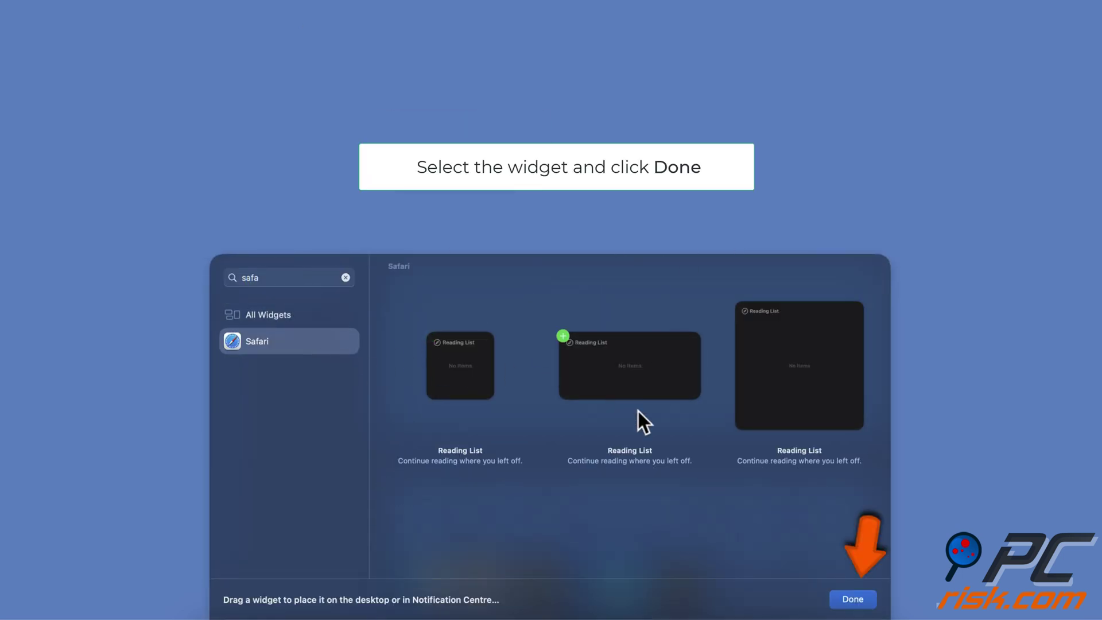
click(854, 601)
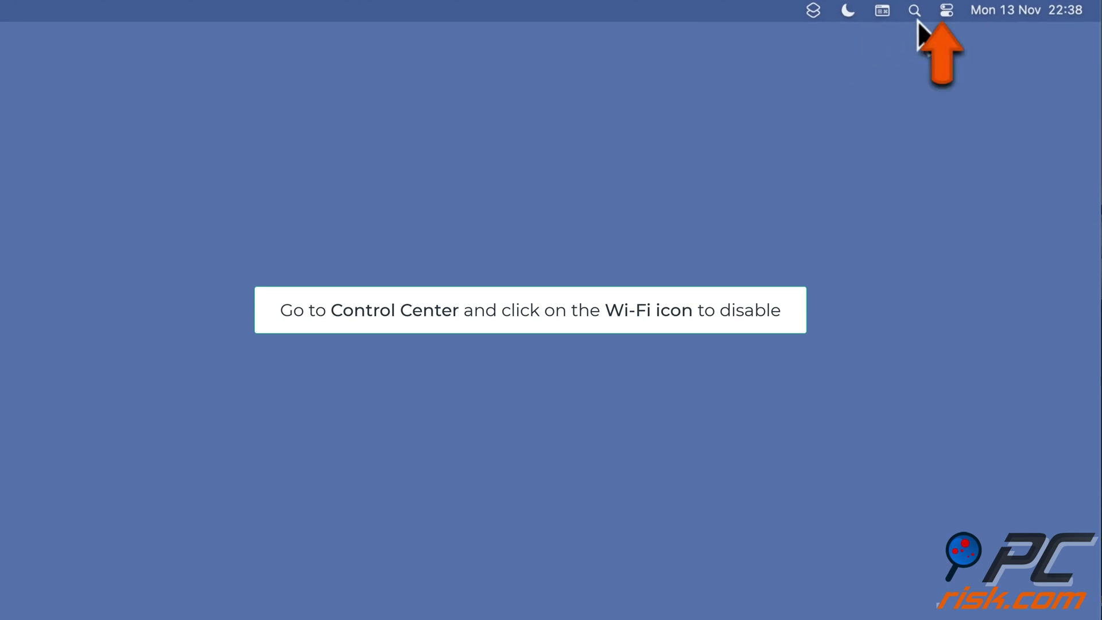
click(931, 15)
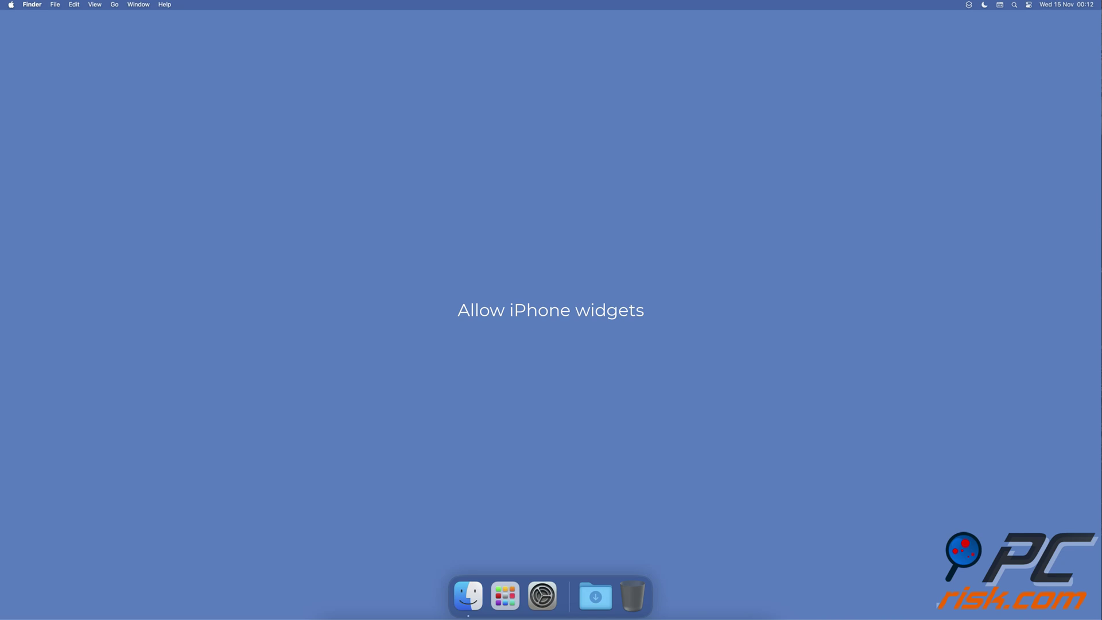
Switch on 'Use iPhone widgets' in the Widgets section of Desktop & Dock settings
click(10, 5)
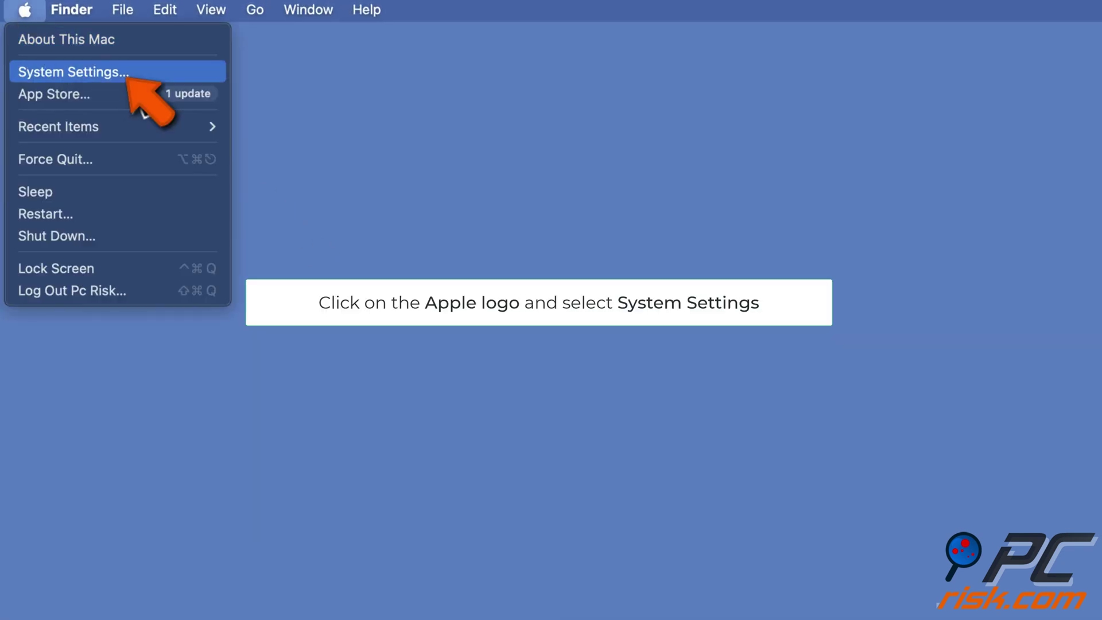
click(131, 79)
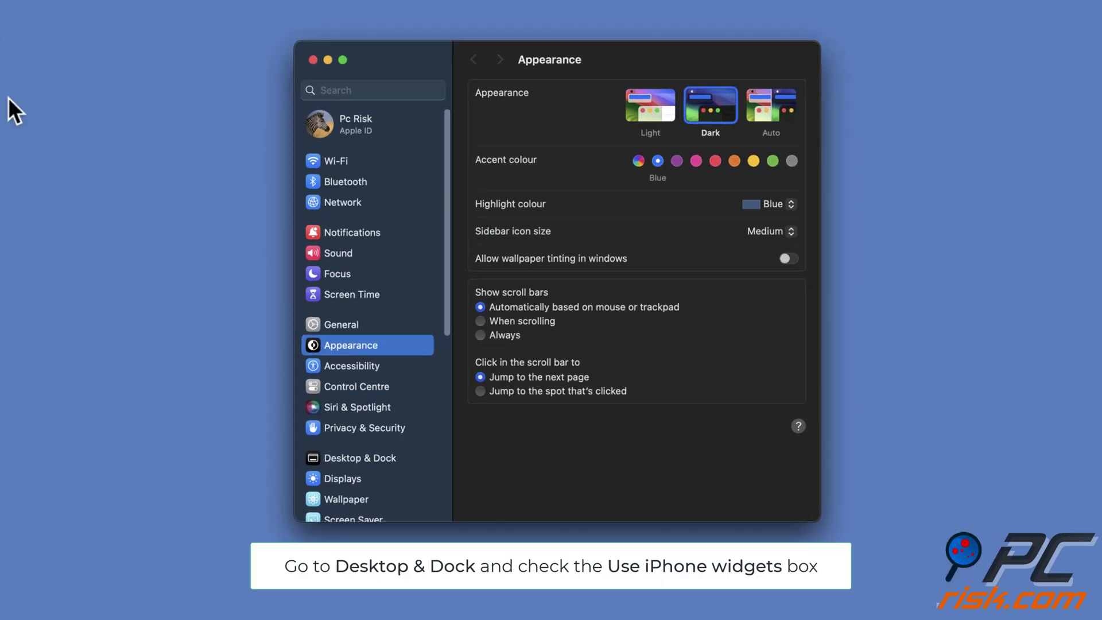
click(395, 458)
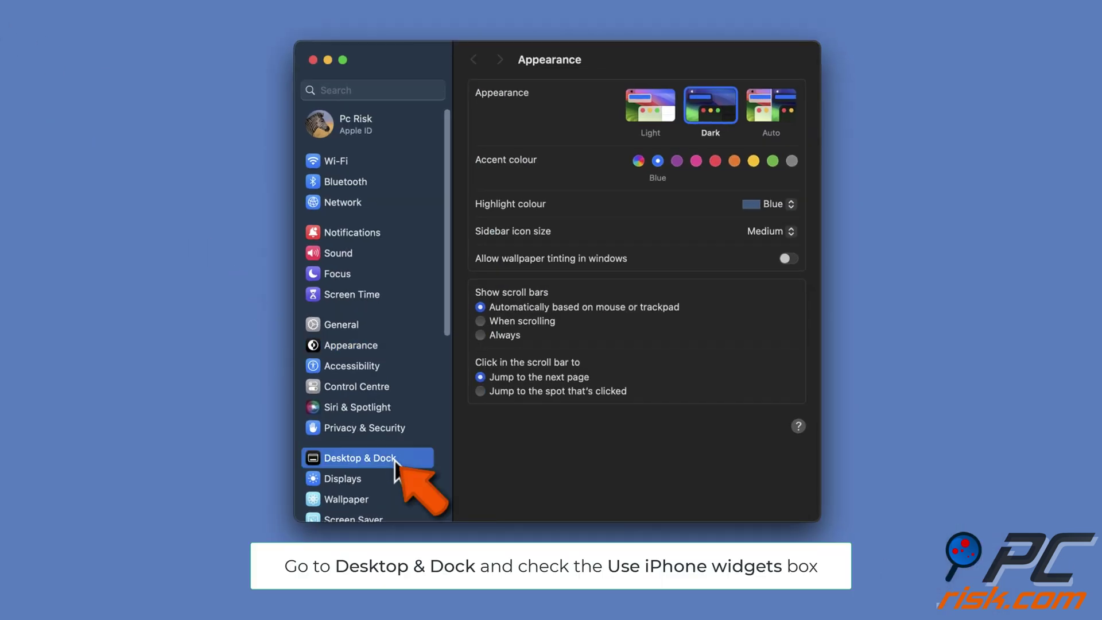
scroll(626, 455, down, 5)
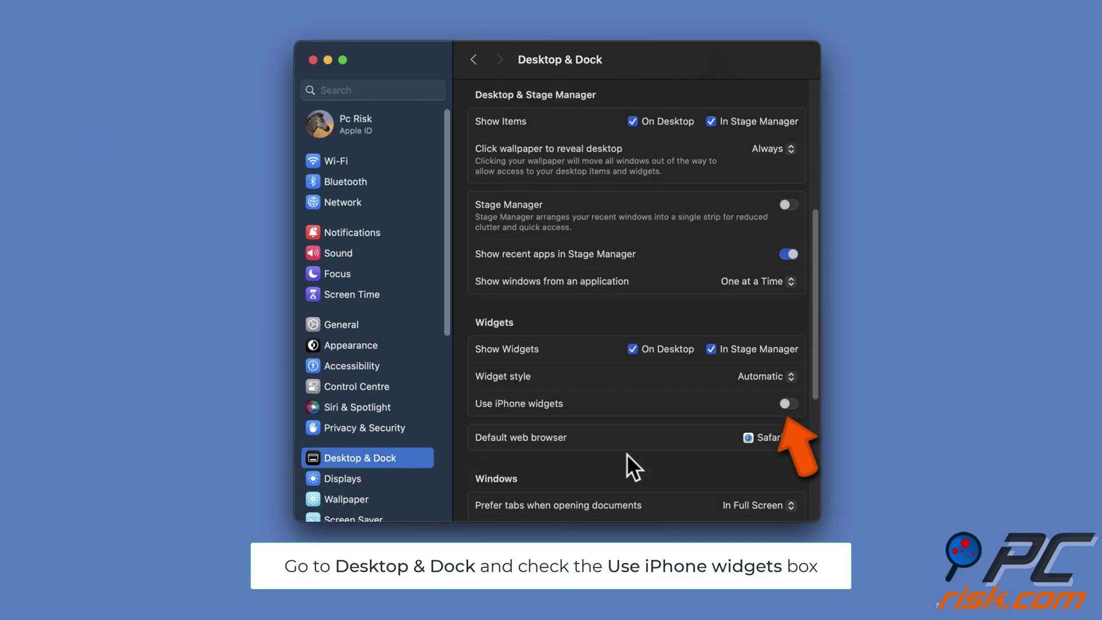
click(784, 403)
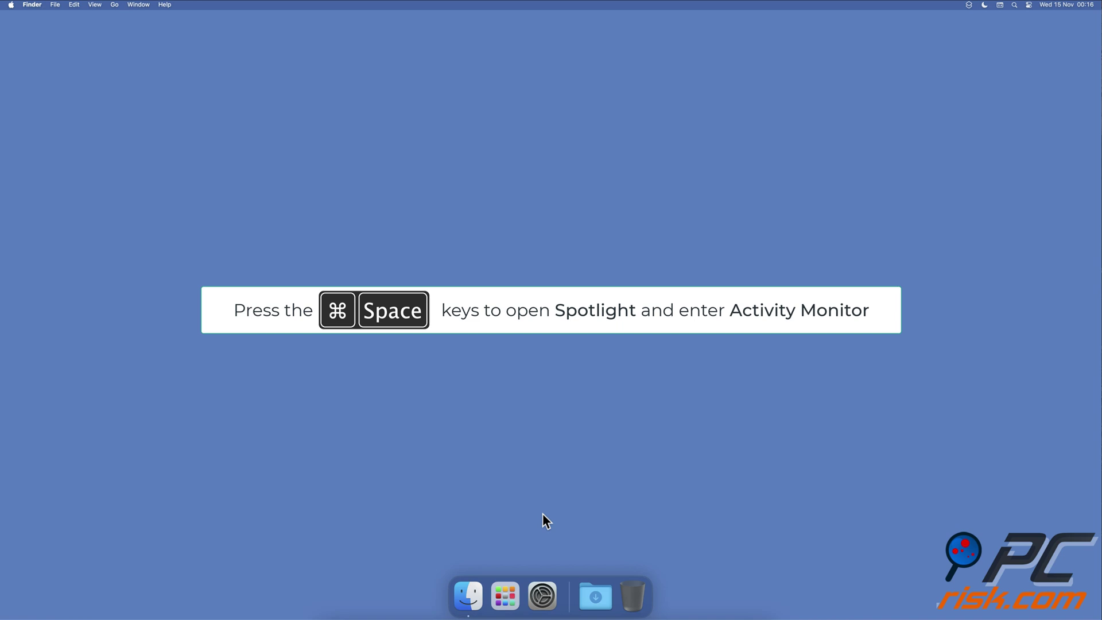
Launch Activity Monitor, filter processes by 'widget' and force quit SafariWidgetExtension
key(super+space)
text(activity)
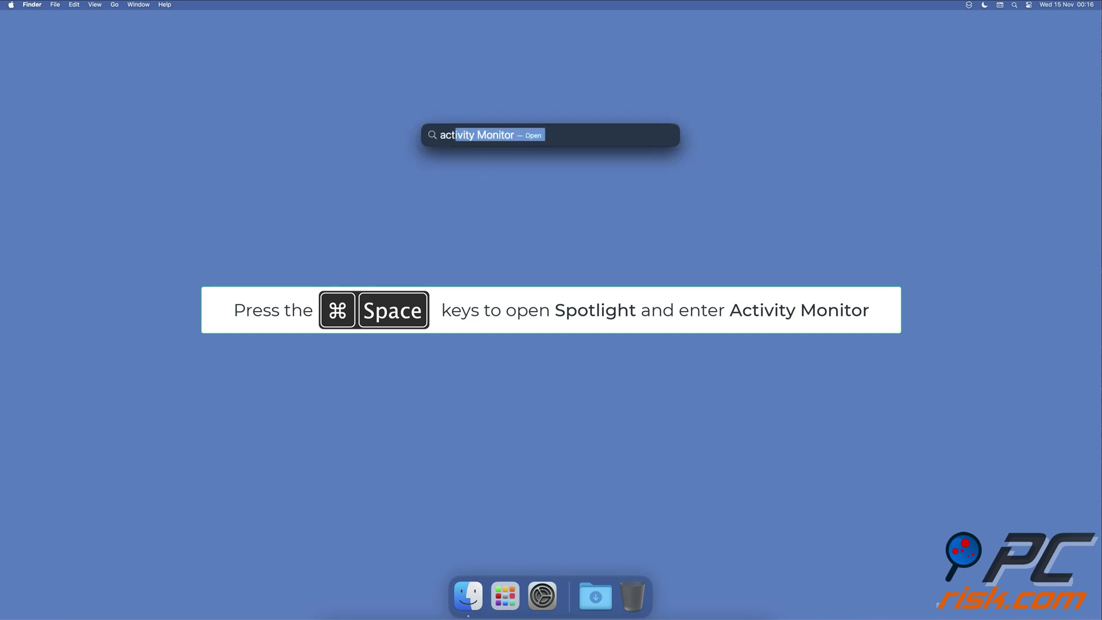
key(Return)
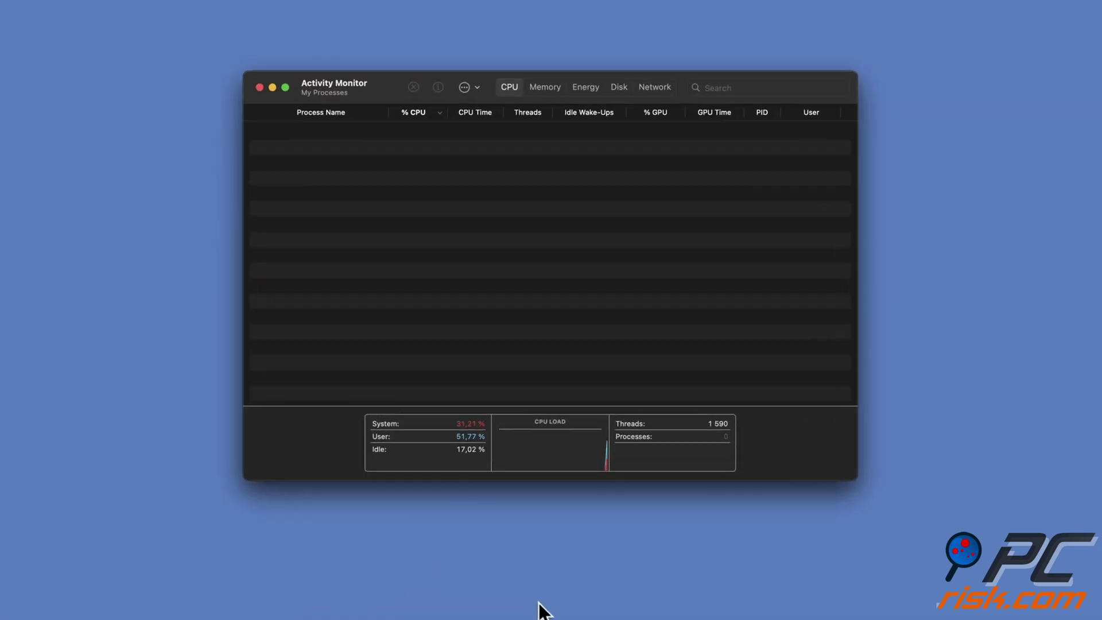
key(super+f)
text(widget)
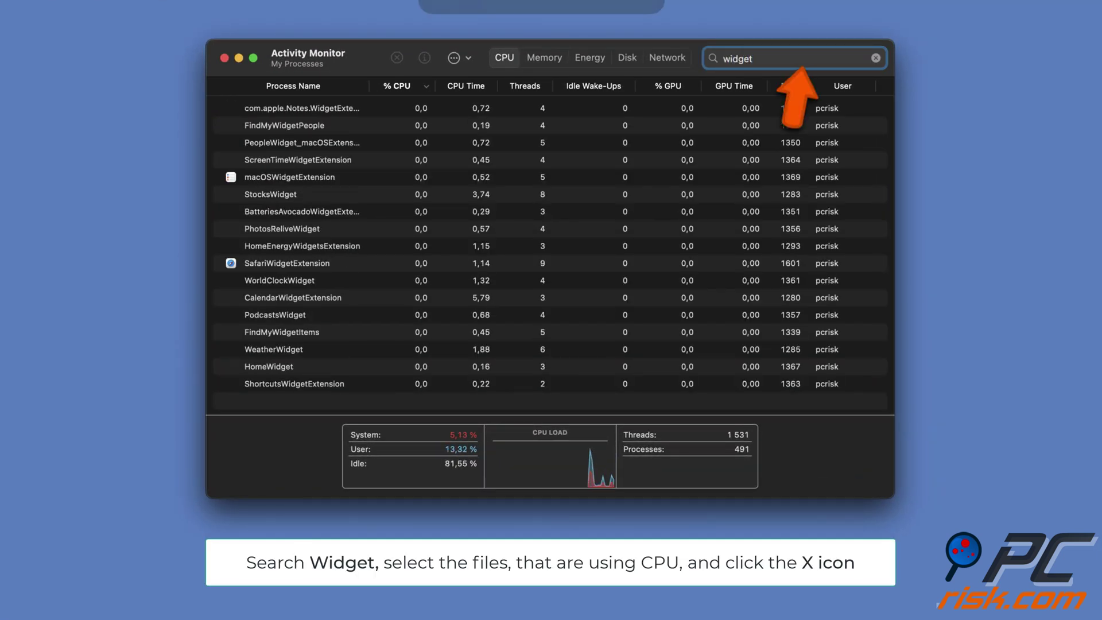
click(357, 266)
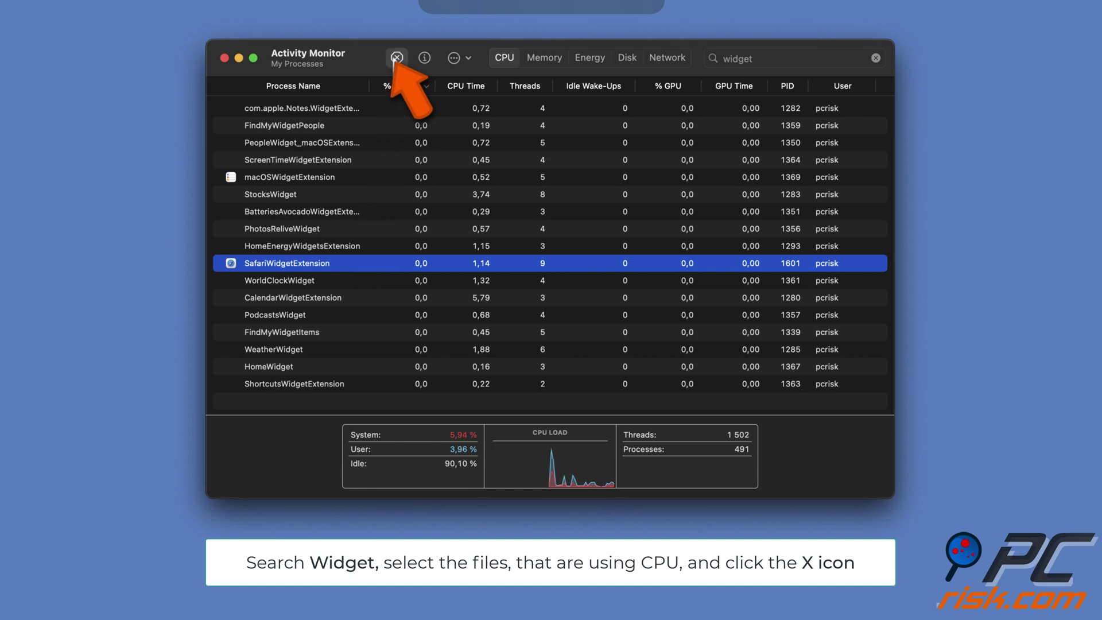
click(397, 57)
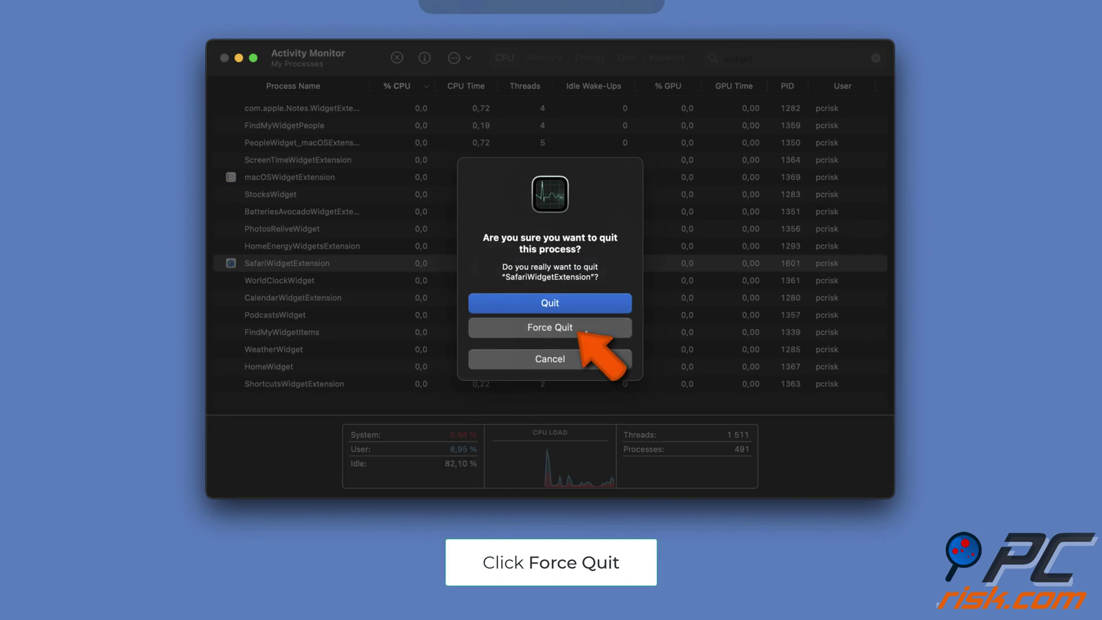
click(587, 330)
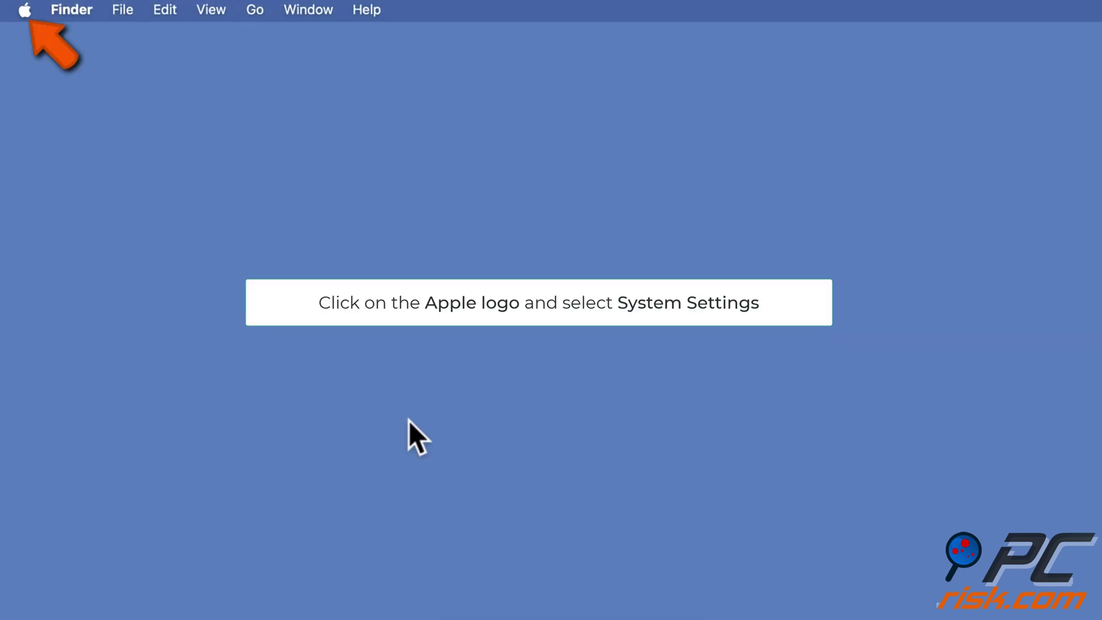
Set Low Power Mode to Never on the Battery settings page
click(25, 10)
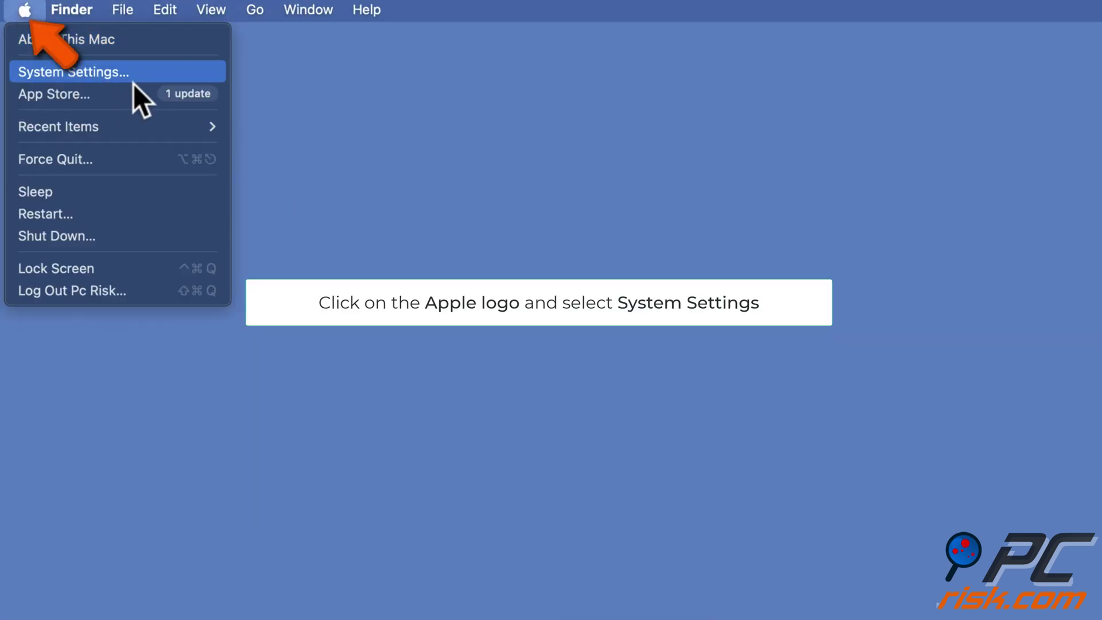
click(114, 72)
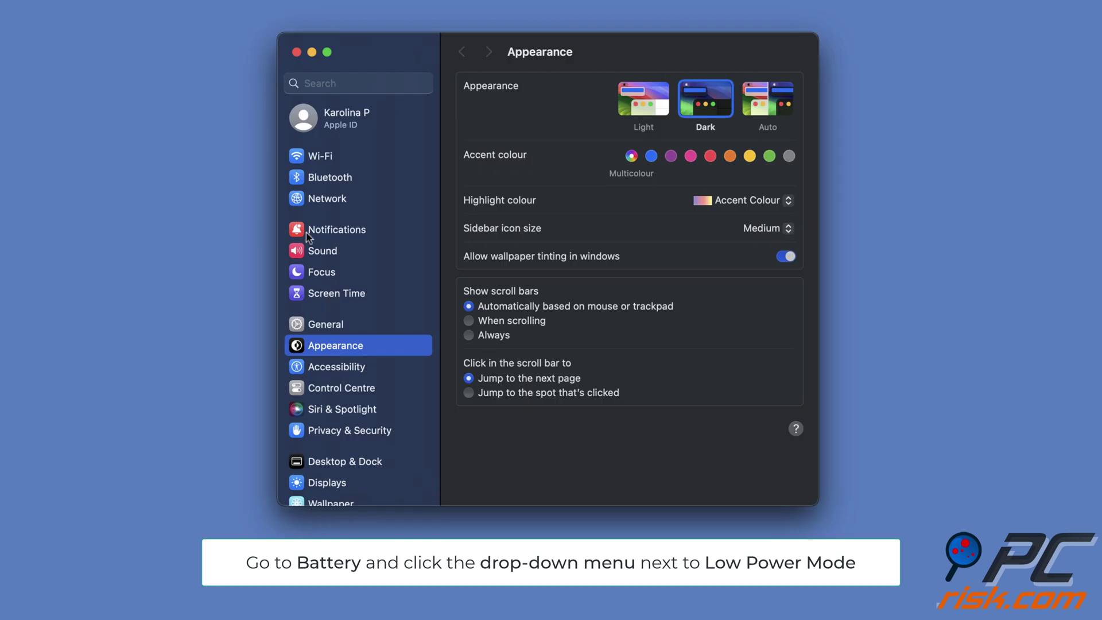
scroll(308, 237, down, 3)
click(360, 422)
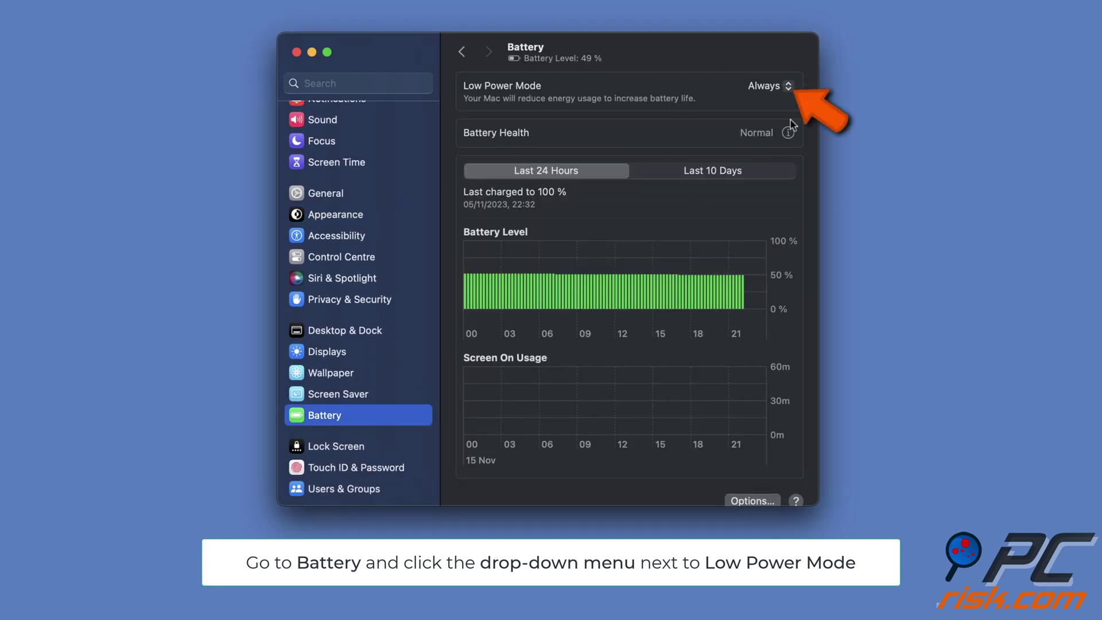
click(788, 86)
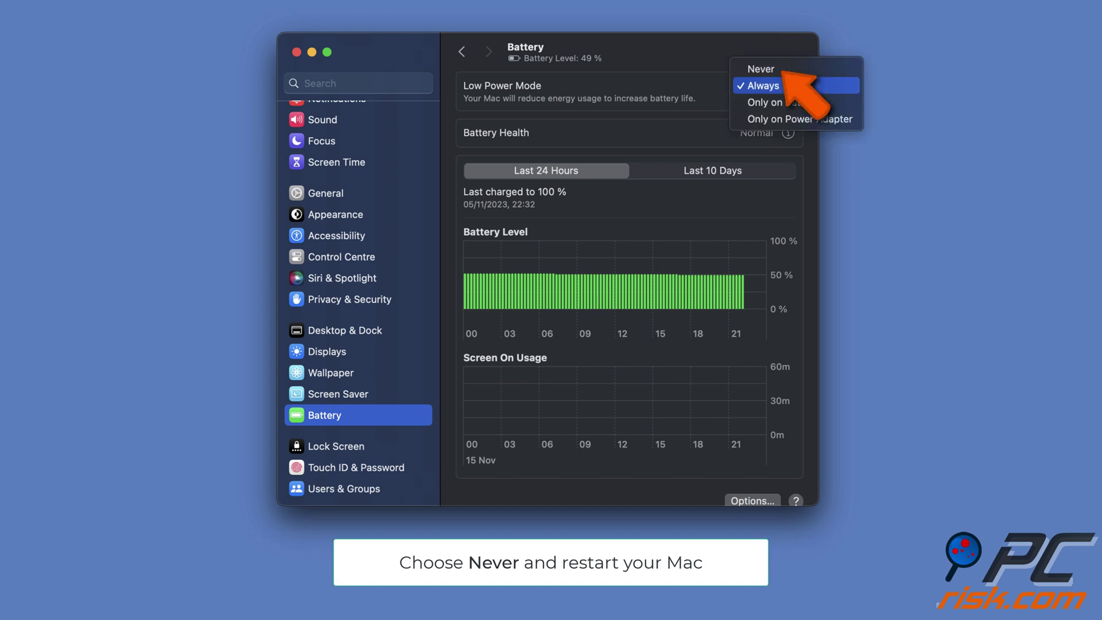
click(790, 69)
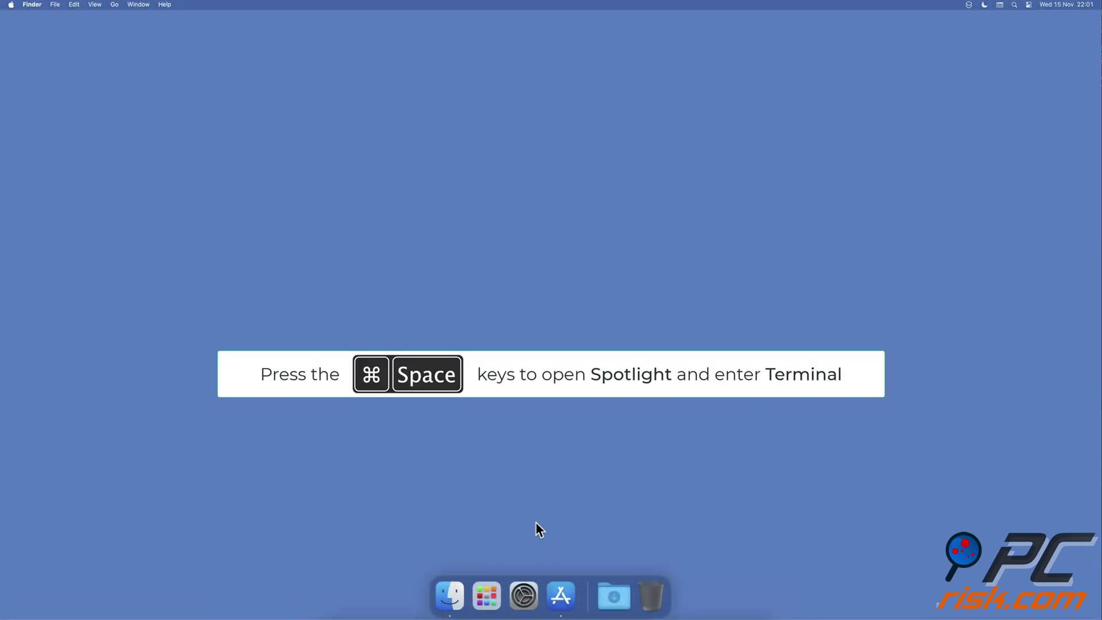
In Terminal, run 'defaults delete com.apple.notificationcenterui; killall NotificationCenter' and allow access to other apps' data
key(super+space)
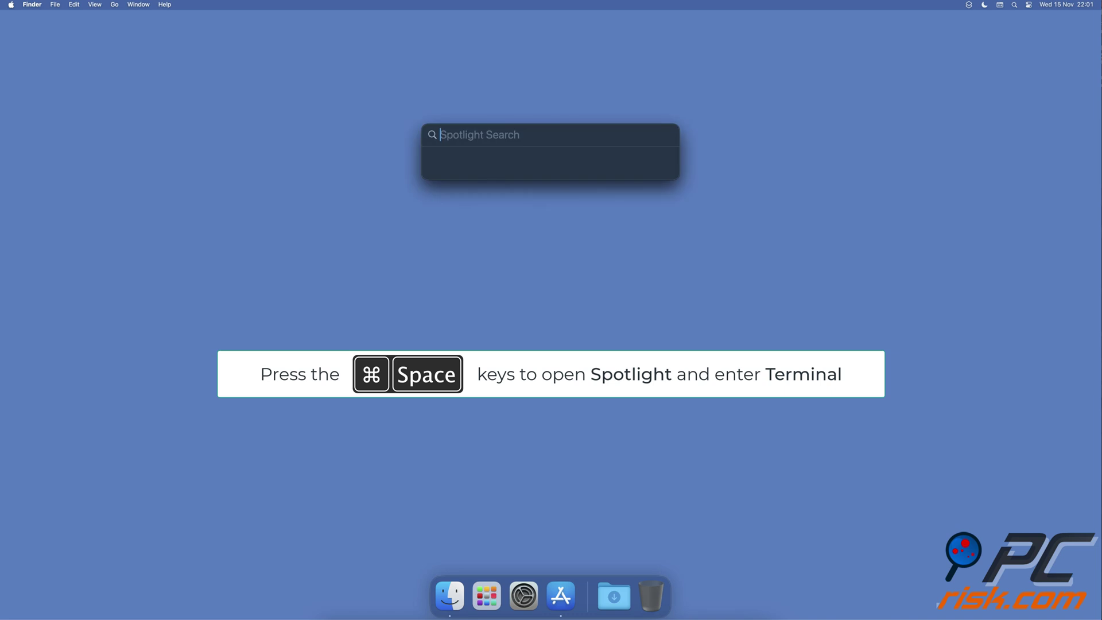
text(terminal)
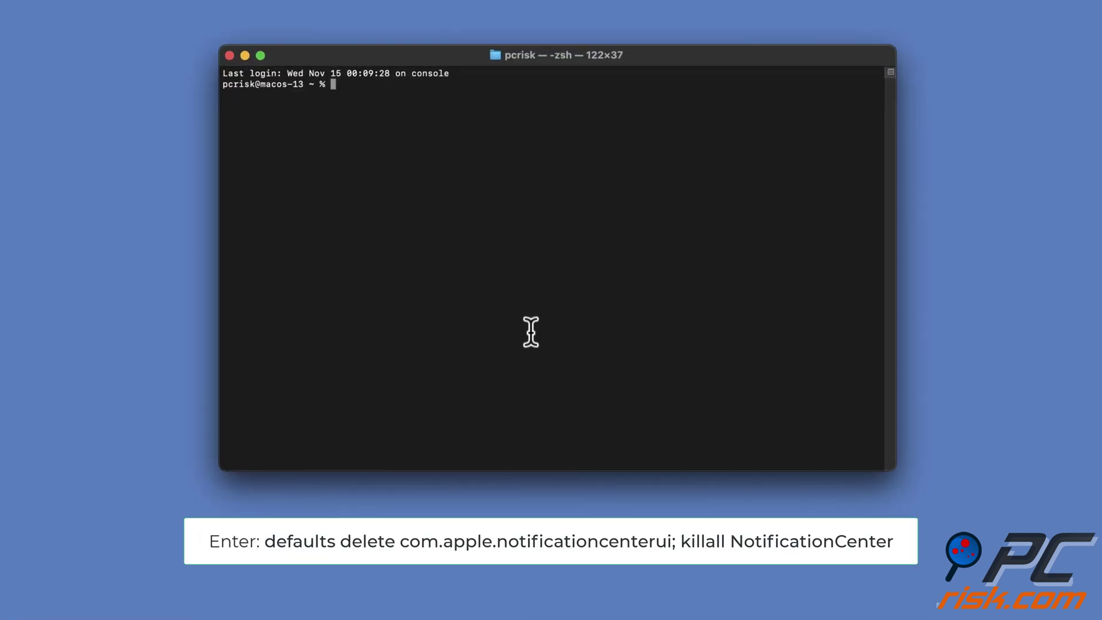
text(defaults delete com.apple.notificationcenterui; killall NotificationCenter)
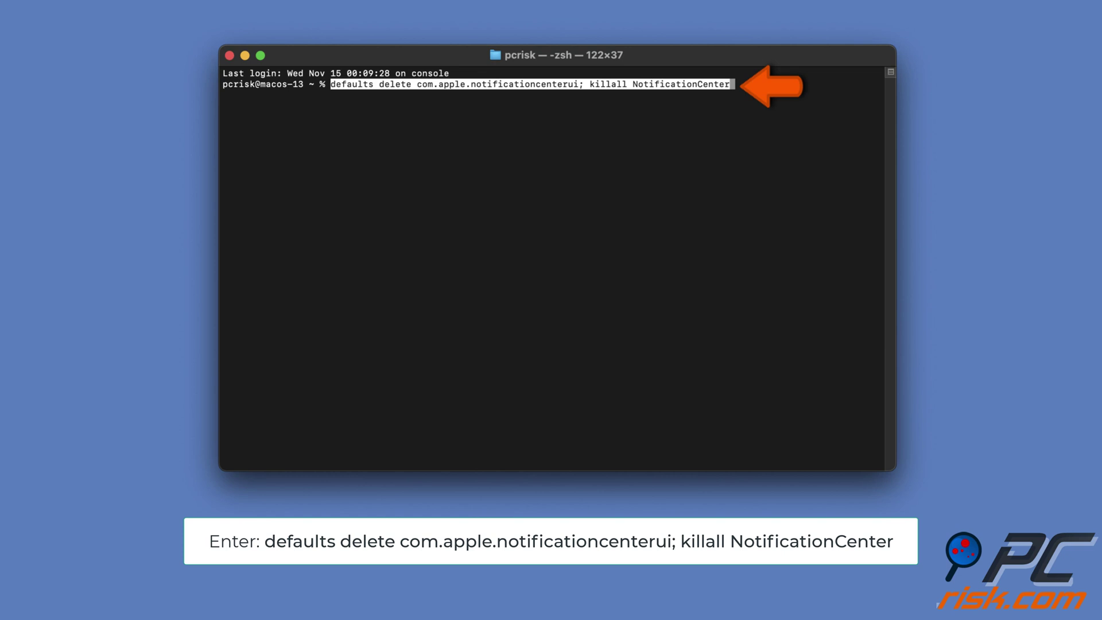
key(Return)
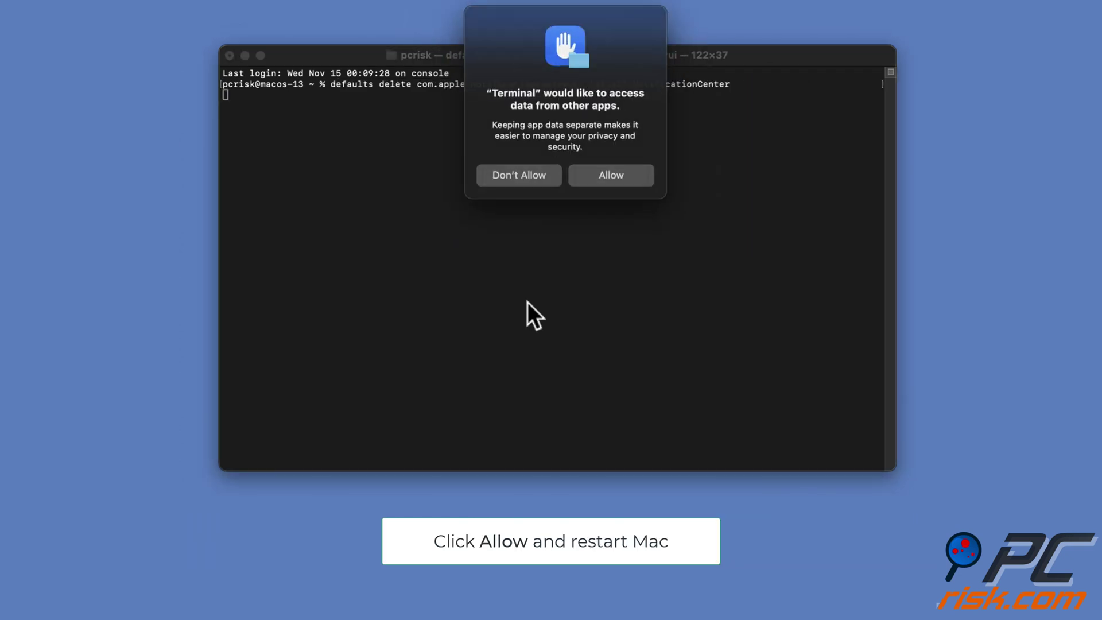
click(610, 175)
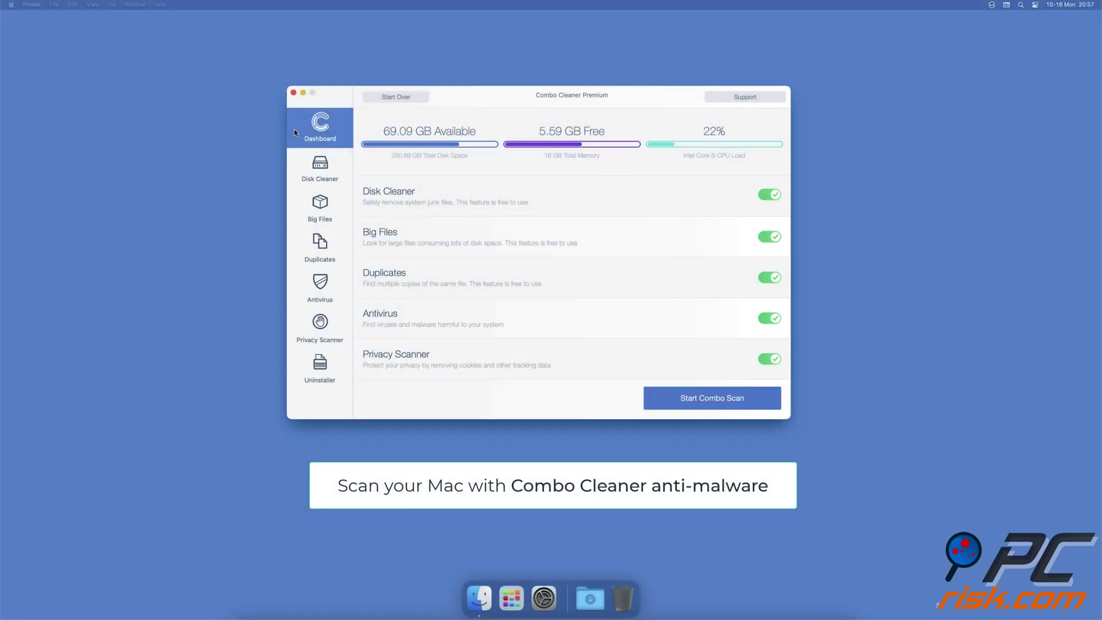
Start a Full Scan in Combo Cleaner's Antivirus section
click(296, 290)
click(572, 176)
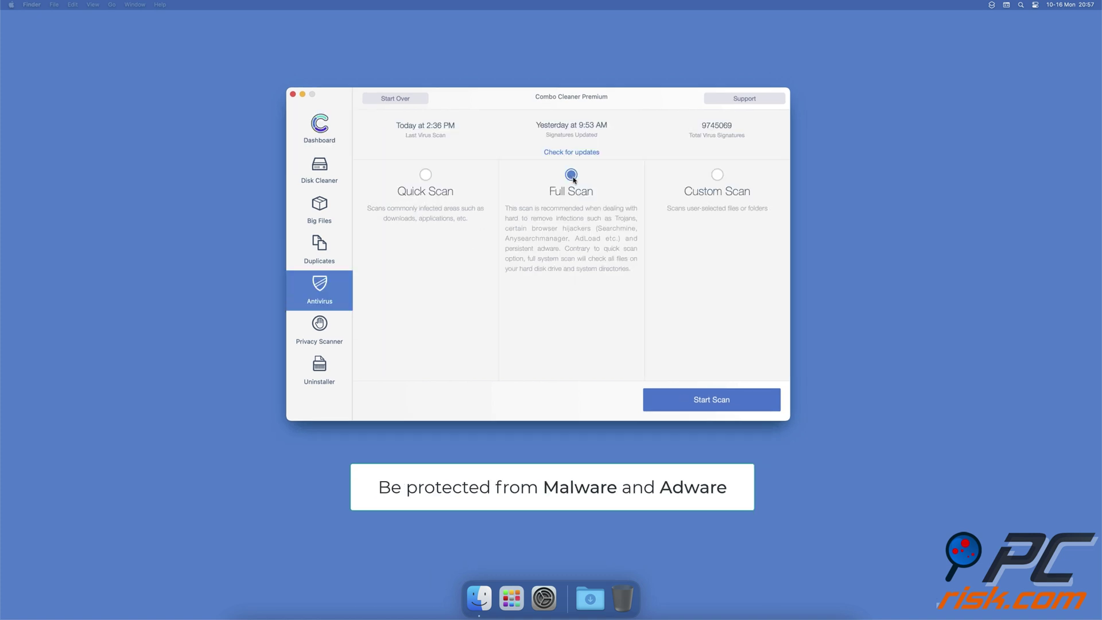
click(669, 401)
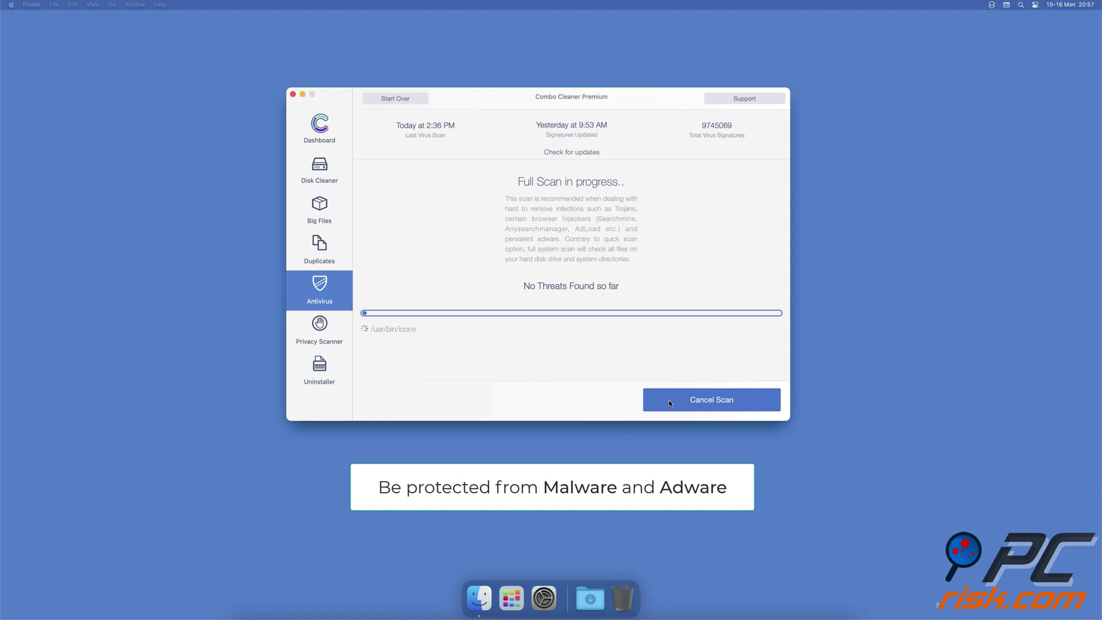
Scan with Disk Cleaner and remove the 2.7 GB of application caches and logs
click(319, 175)
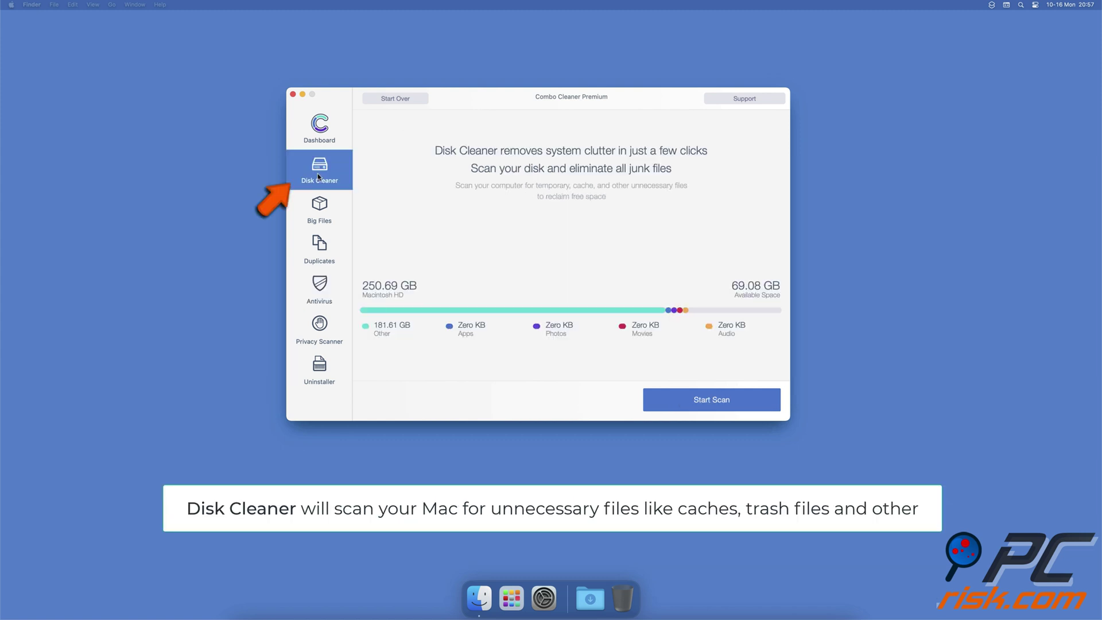
click(671, 404)
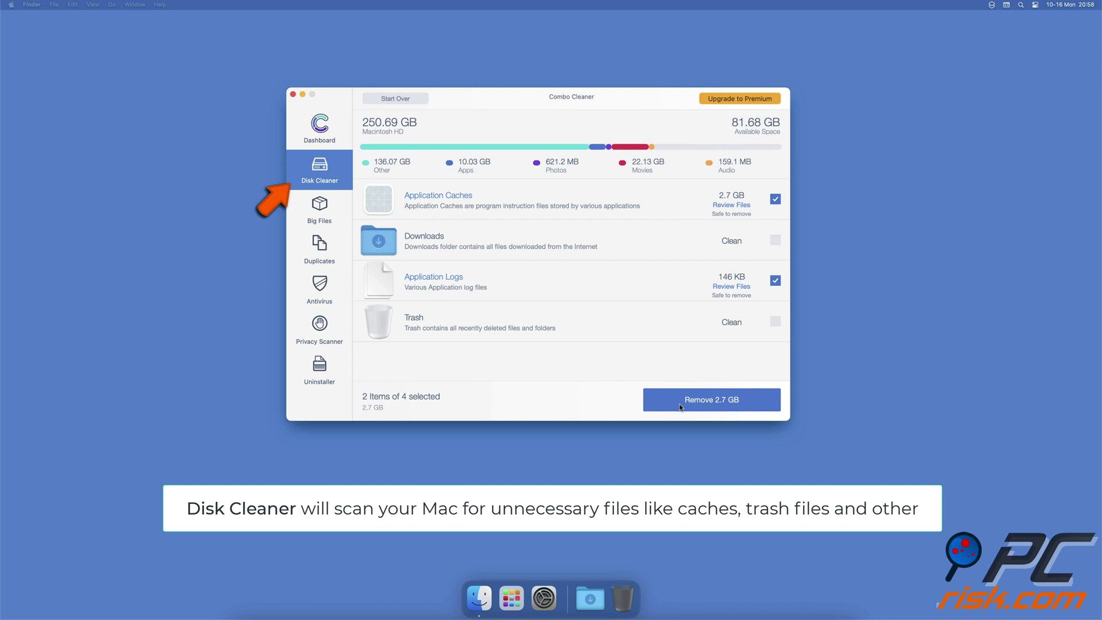
click(681, 407)
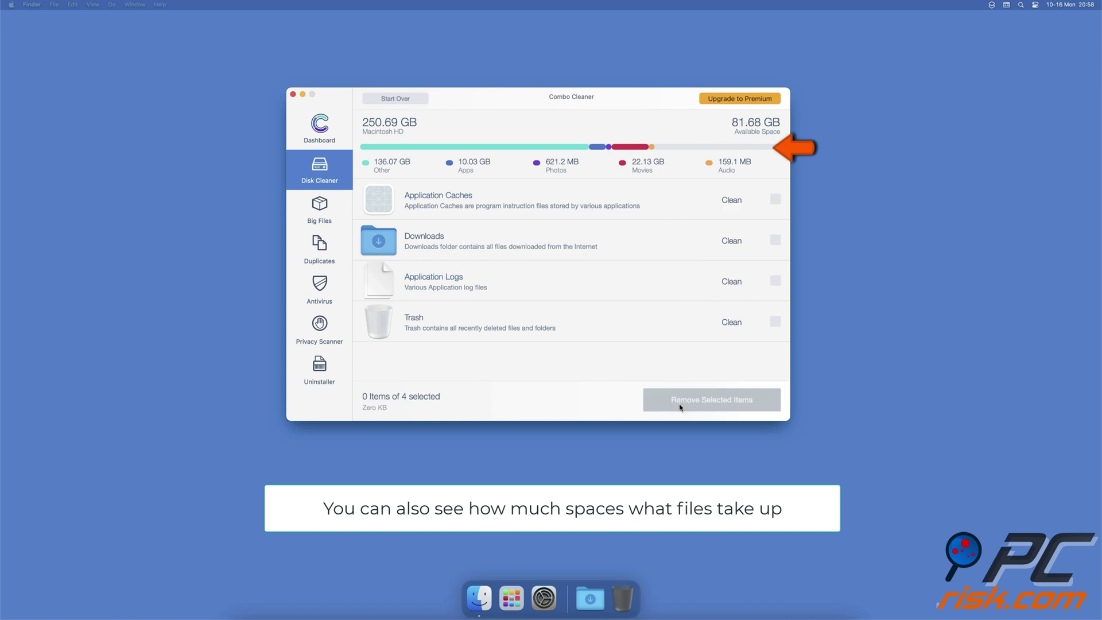
Start scans in Big Files, Duplicates (2040 items), Privacy Scanner (29 items) and Uninstaller
click(322, 214)
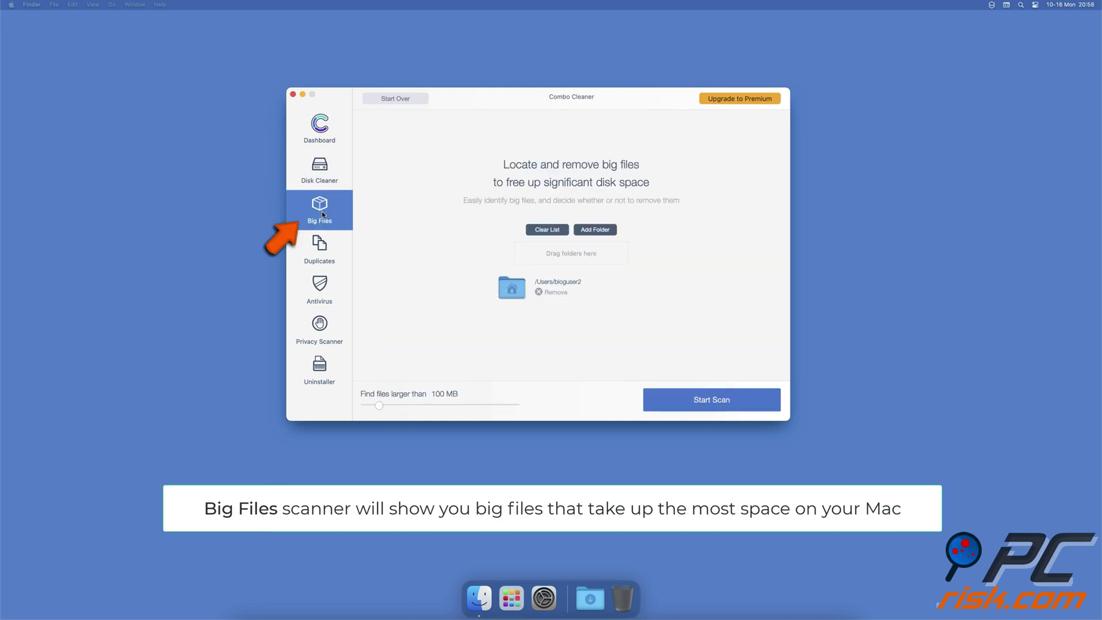
click(682, 408)
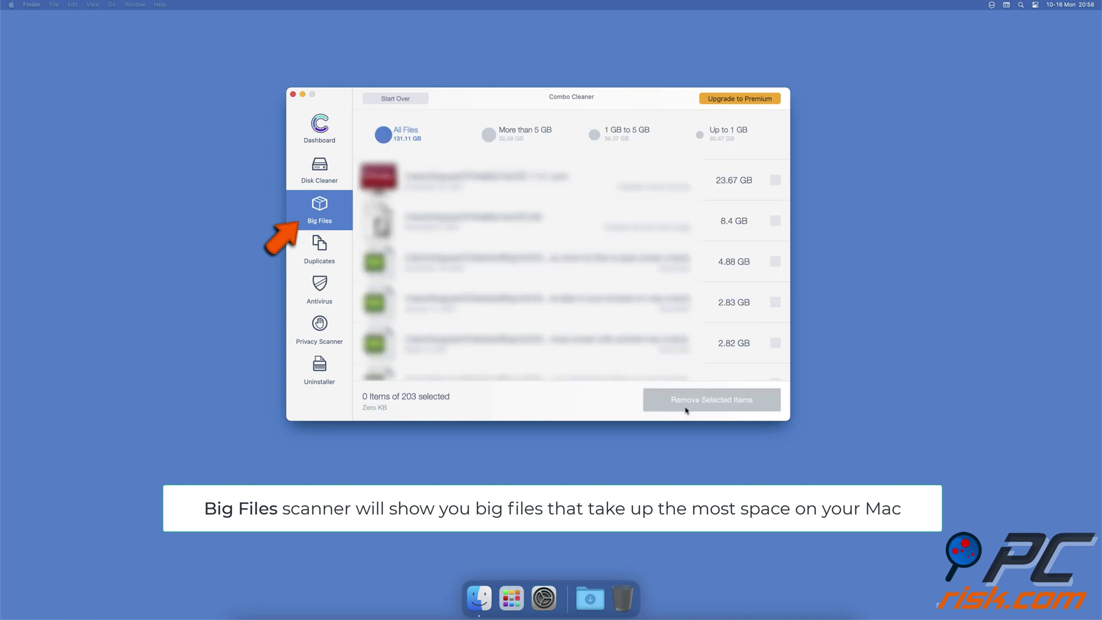
click(332, 257)
click(667, 408)
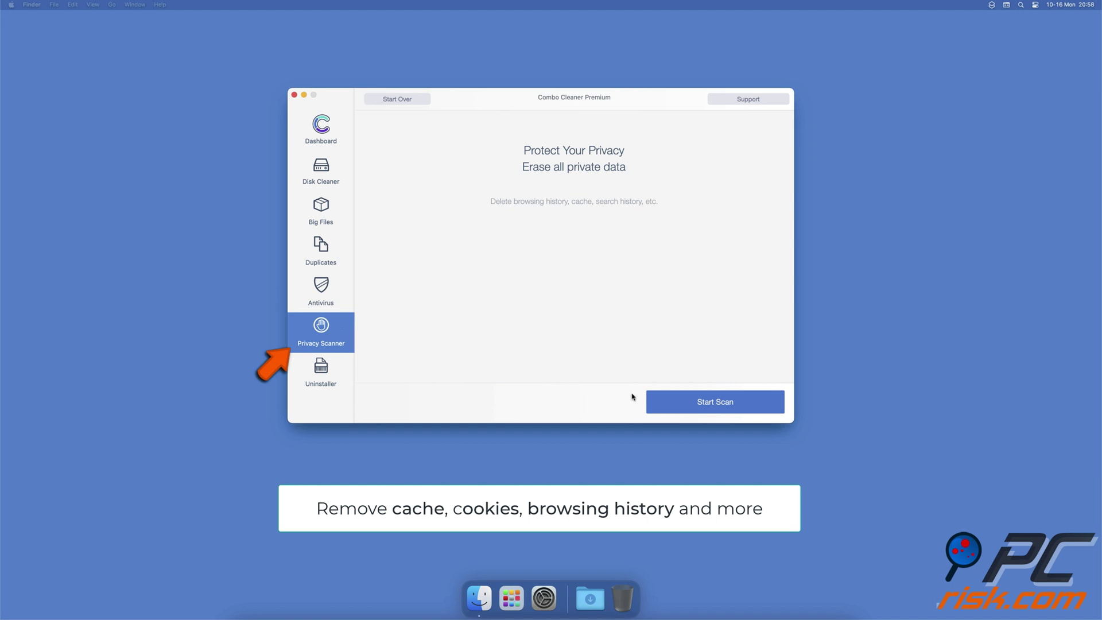
click(659, 402)
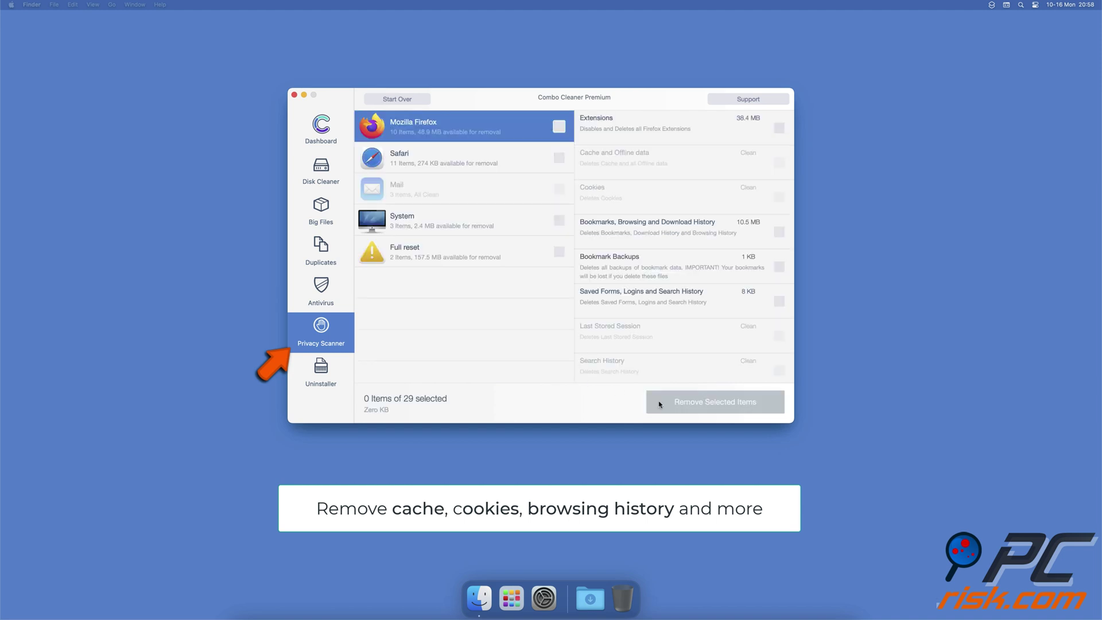
click(346, 381)
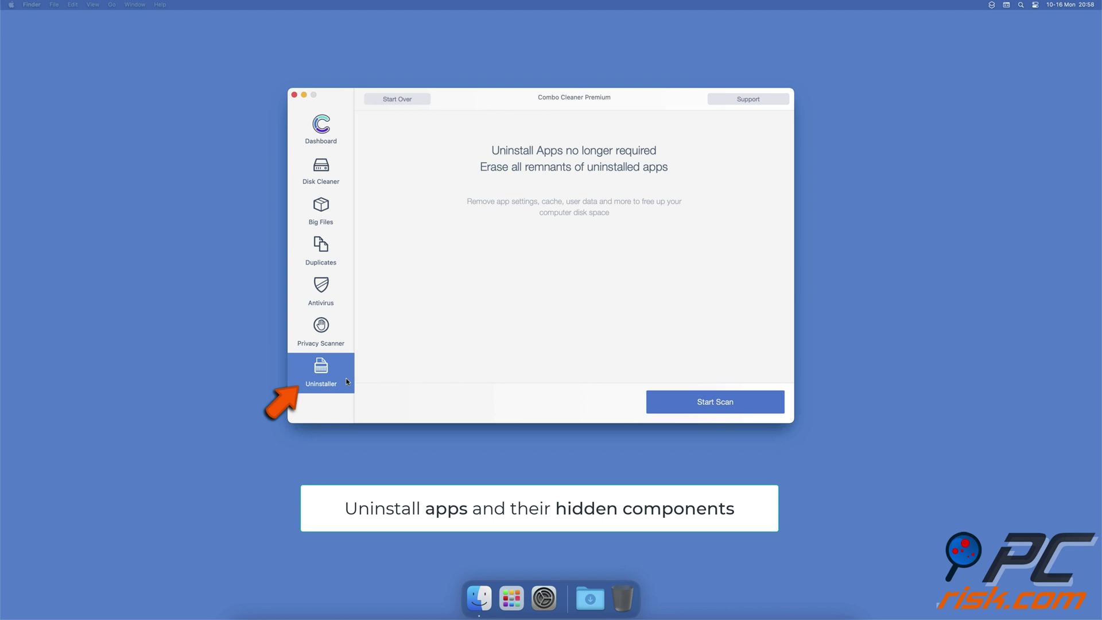
click(659, 404)
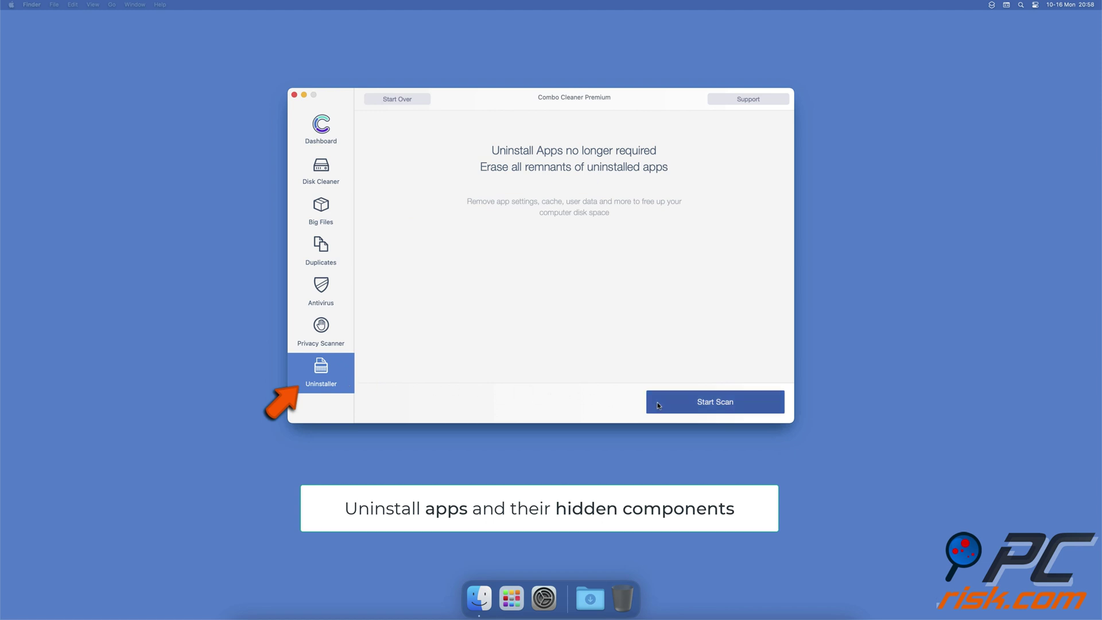